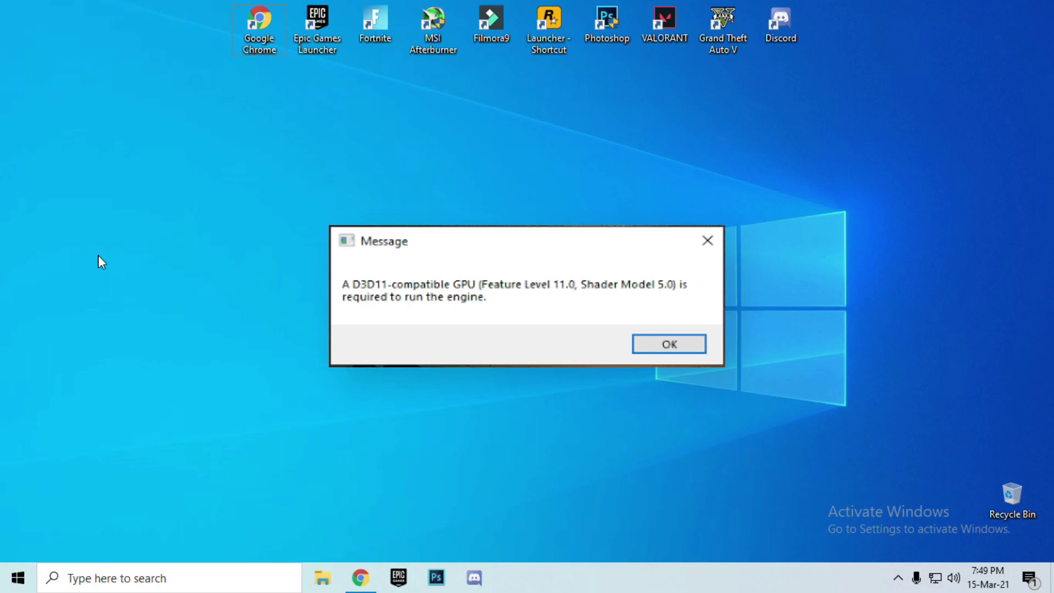
# Step: Dismiss the D3D11 GPU error message about Feature Level 11.0 and Shader Model 5.0
pyautogui.press('Return')
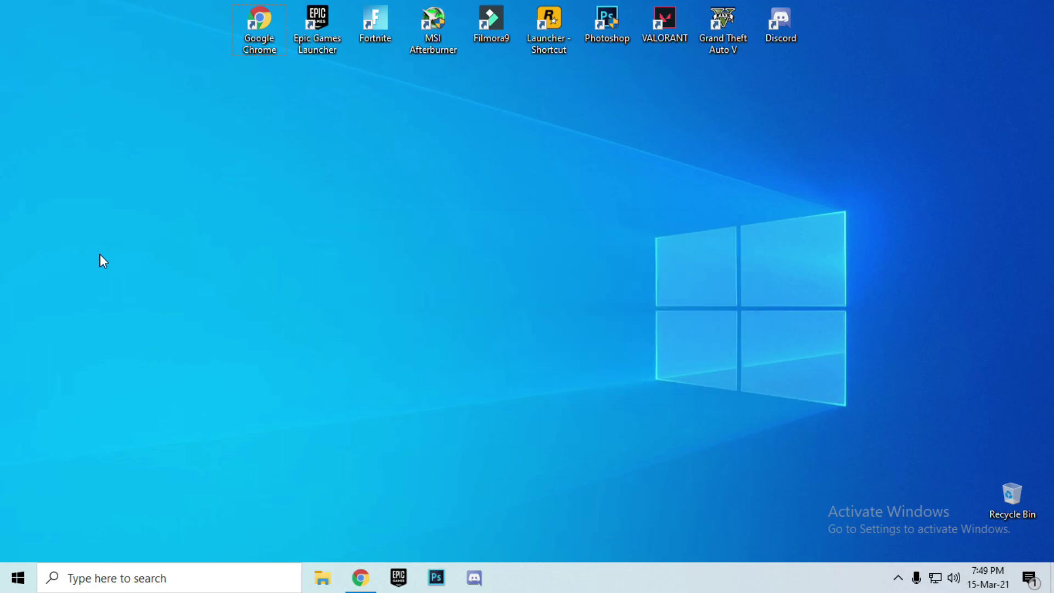
# Step: Subscribe to the FIX BUGS YouTube channel, then follow the Fix Bugs page's DOWNLOAD link
pyautogui.click(360, 578)
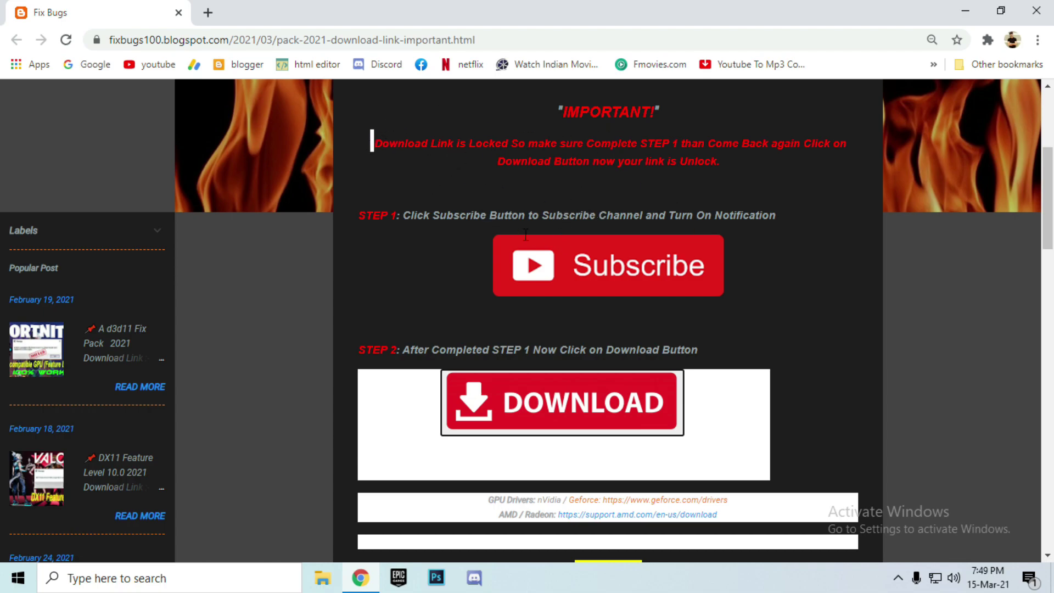
pyautogui.click(585, 273)
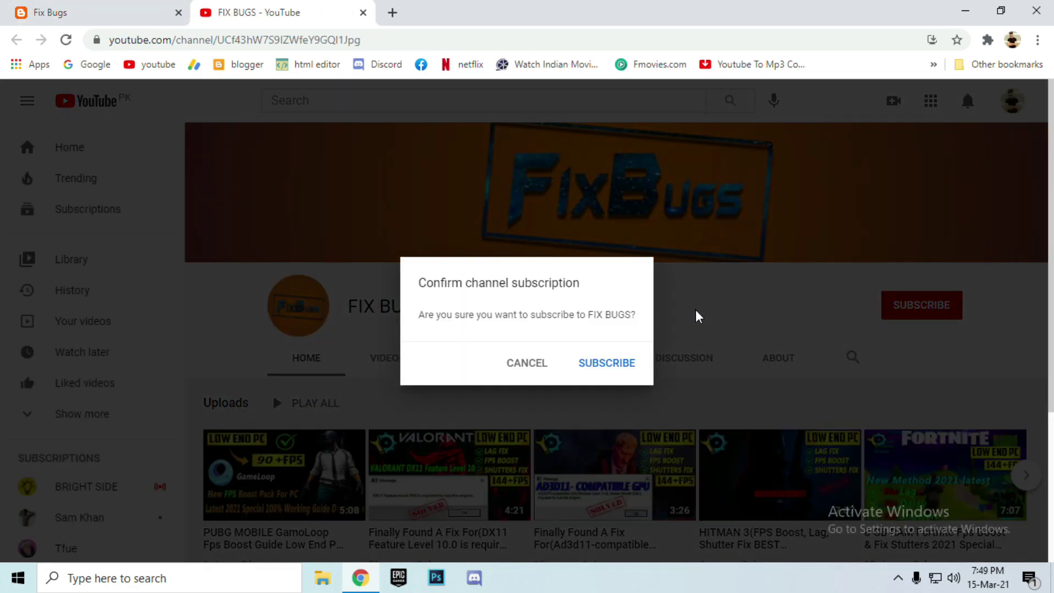
pyautogui.click(612, 361)
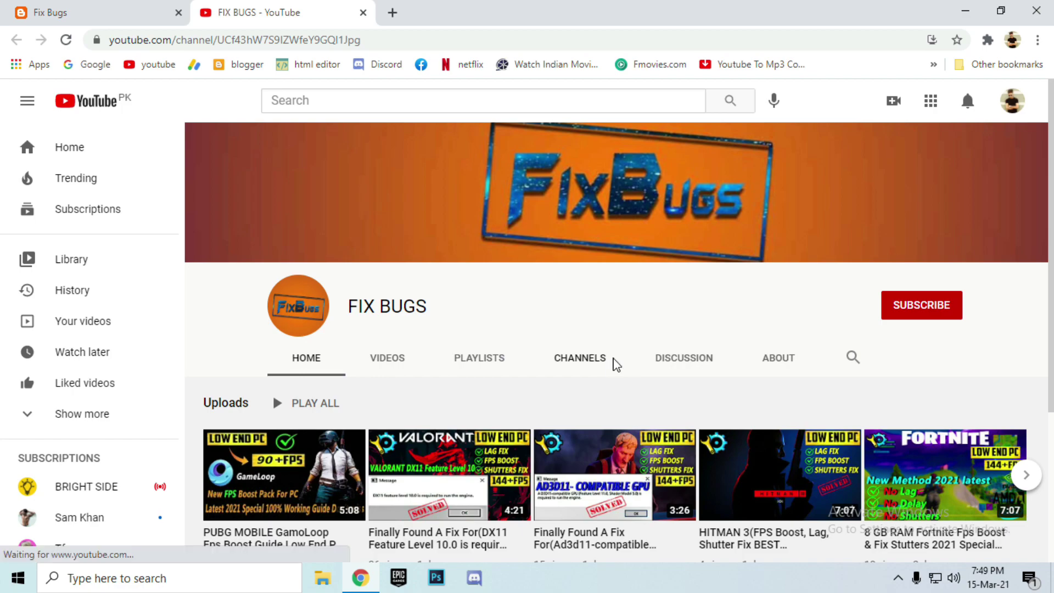
pyautogui.click(888, 306)
pyautogui.click(131, 10)
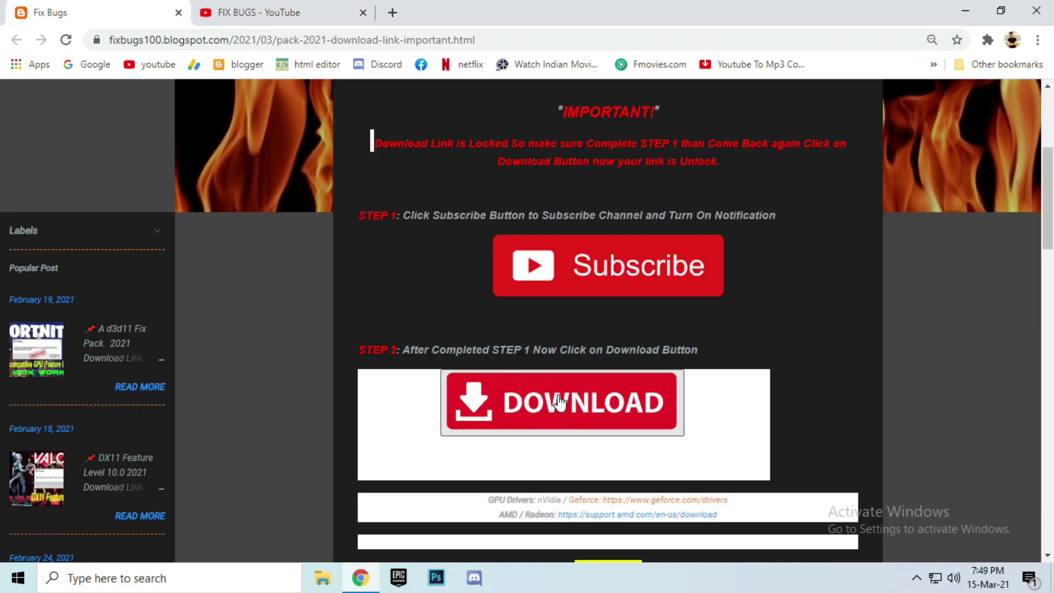
pyautogui.click(531, 402)
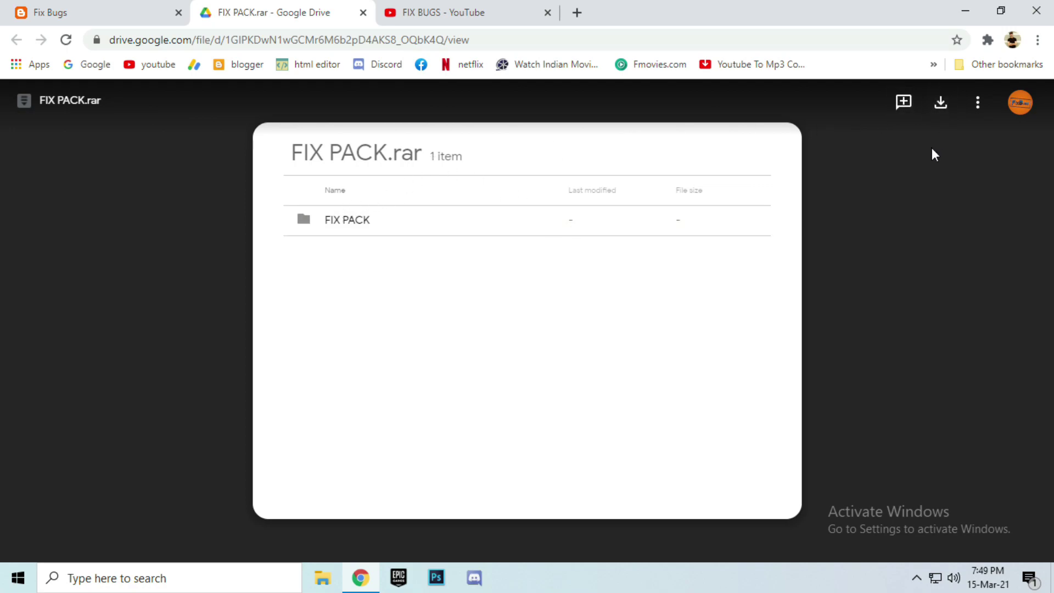
# Step: Save FIX PACK.rar from Google Drive to the Desktop and check Chrome's downloads list
pyautogui.click(940, 103)
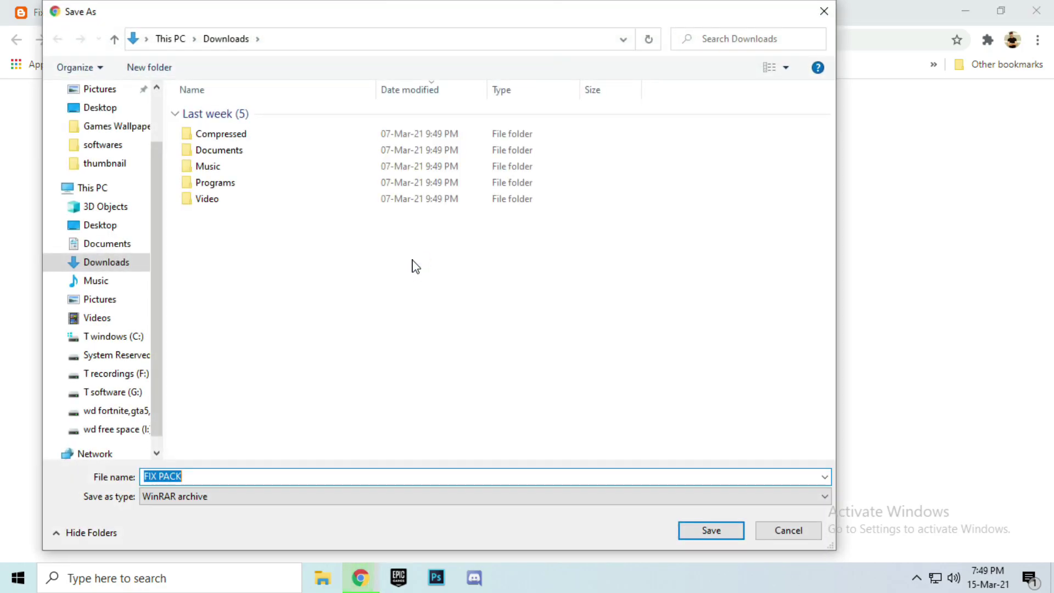
pyautogui.click(102, 113)
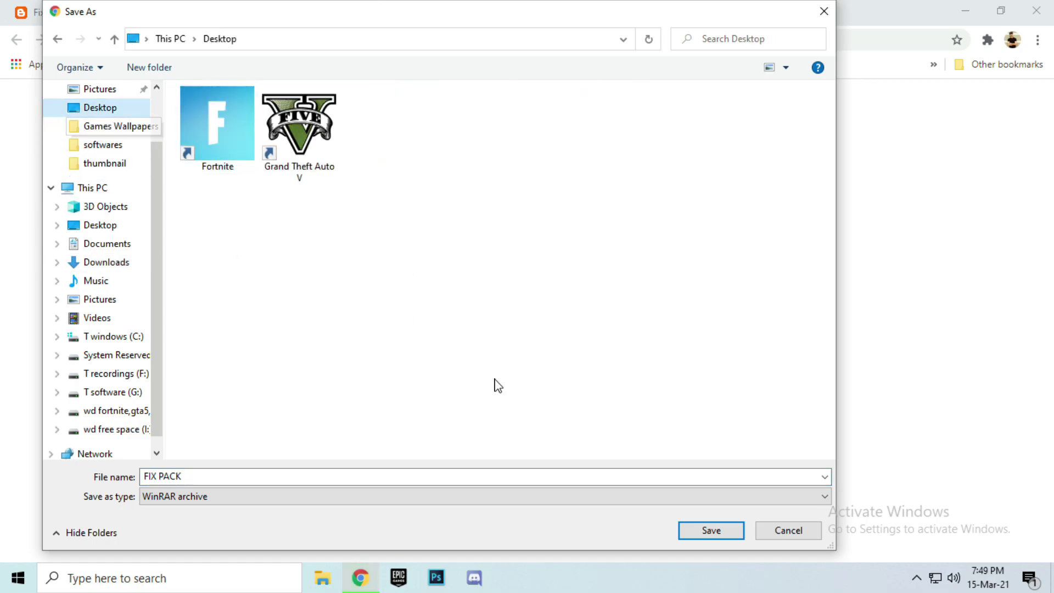
pyautogui.click(698, 532)
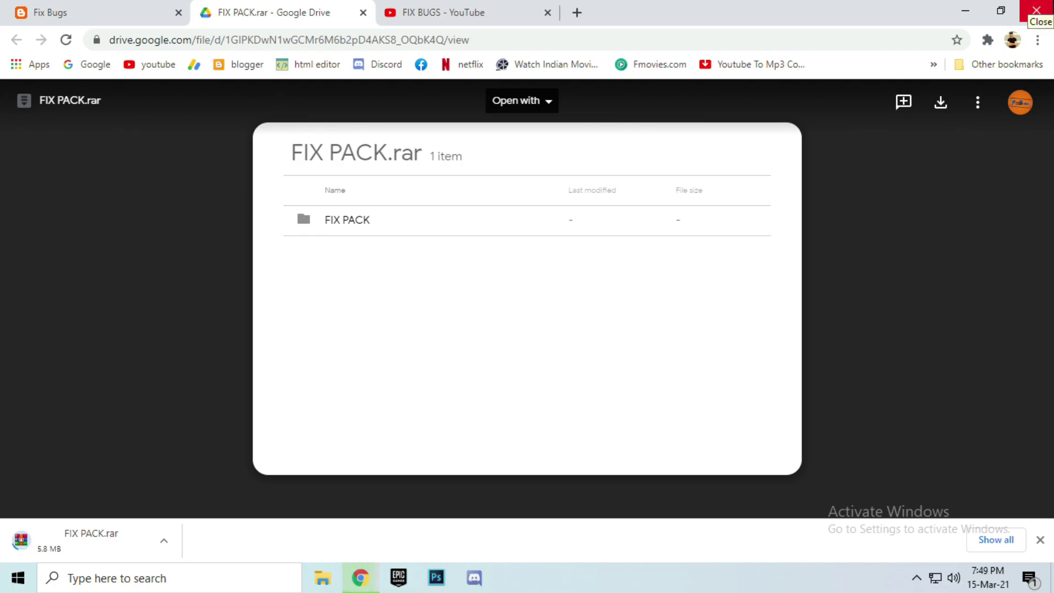
pyautogui.hotkey('ctrl', 'j')
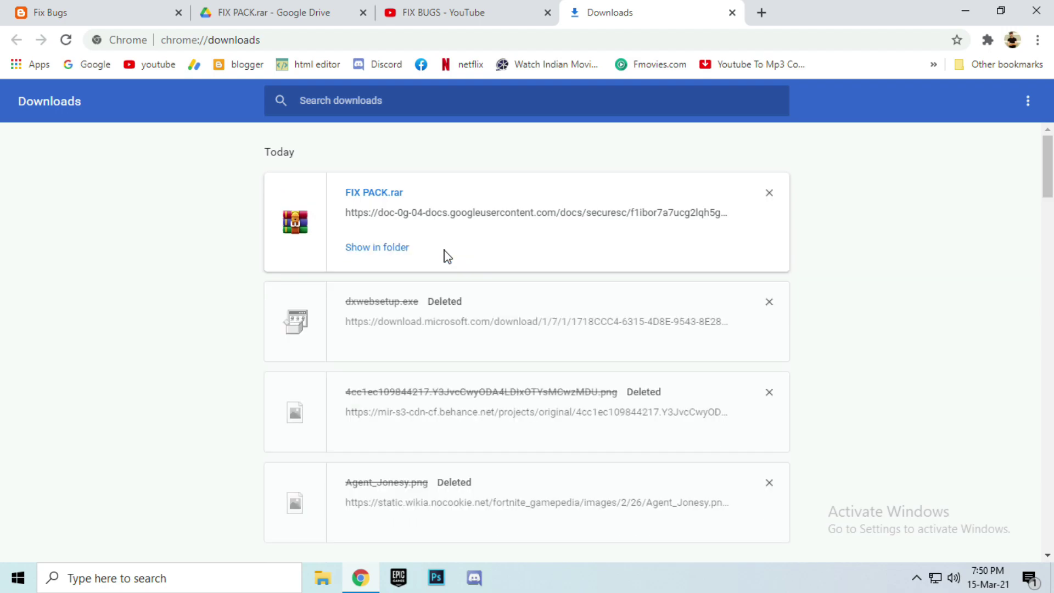
# Step: Close Chrome and extract FIX PACK.rar on the desktop with Extract Here into a FIX PACK folder
pyautogui.click(1036, 11)
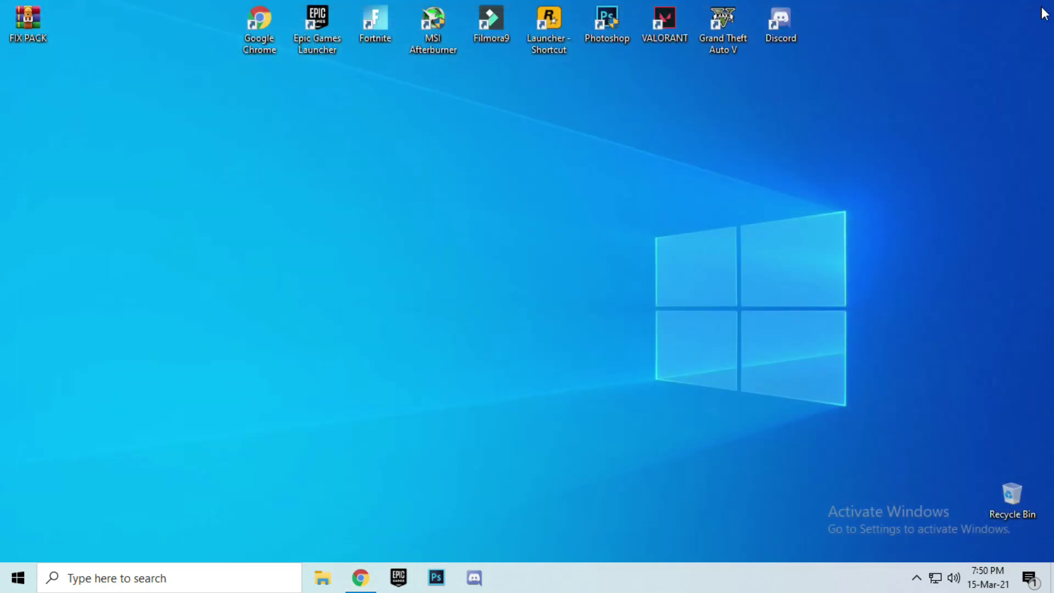
pyautogui.moveTo(37, 27); pyautogui.dragTo(219, 184)
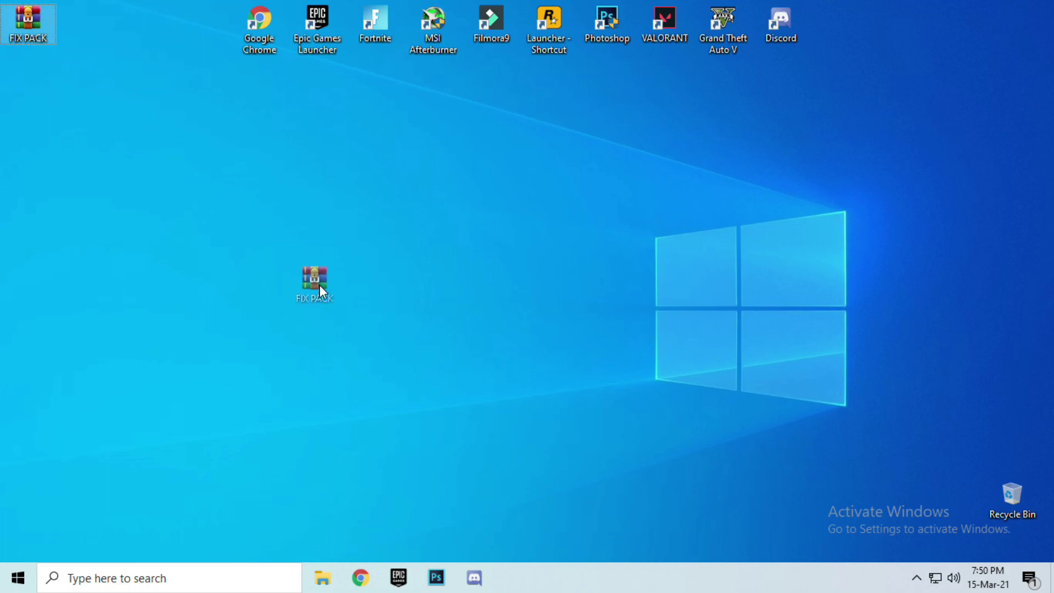
pyautogui.moveTo(320, 285); pyautogui.dragTo(319, 285)
pyautogui.rightClick(320, 284)
pyautogui.press('Escape')
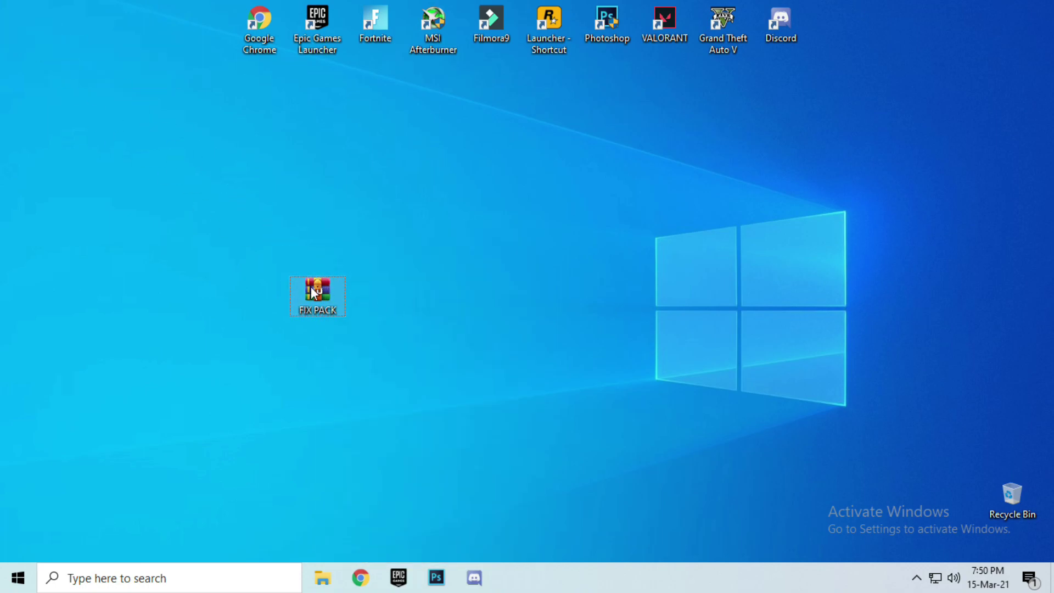
pyautogui.rightClick(318, 293)
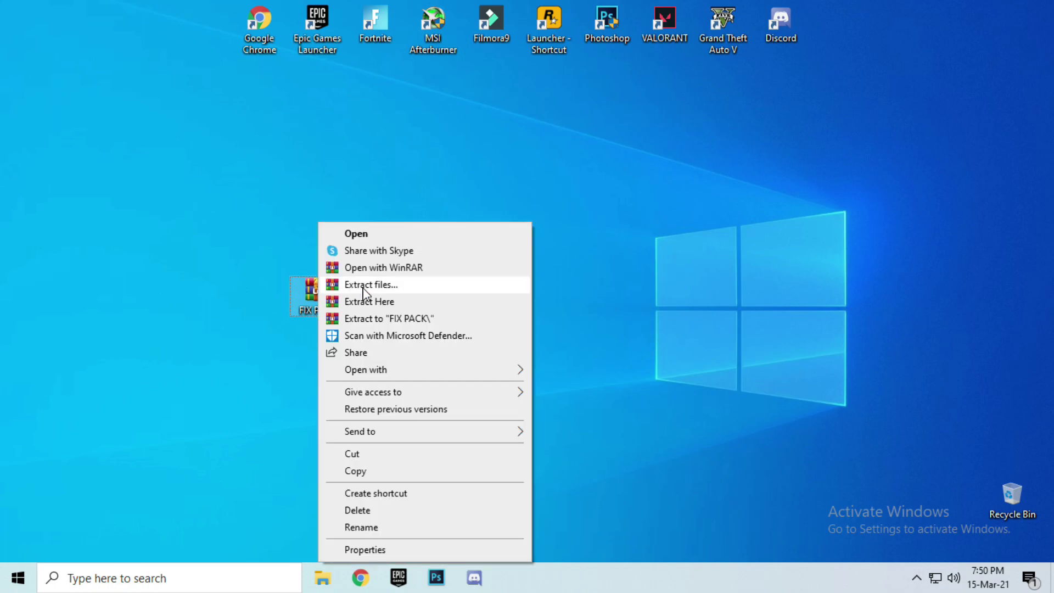
pyautogui.click(395, 302)
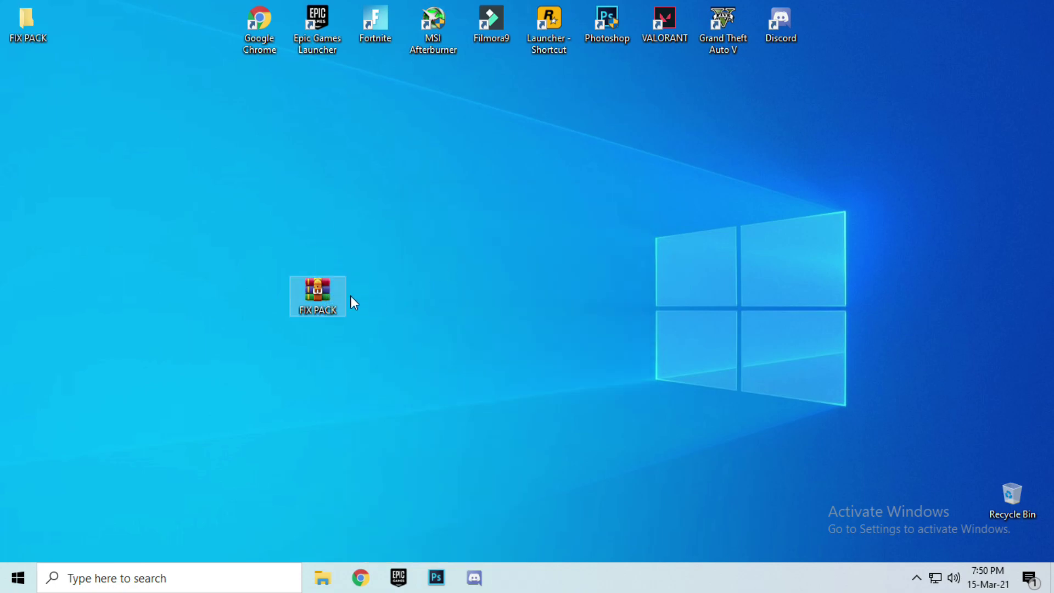
pyautogui.moveTo(38, 25); pyautogui.dragTo(507, 220)
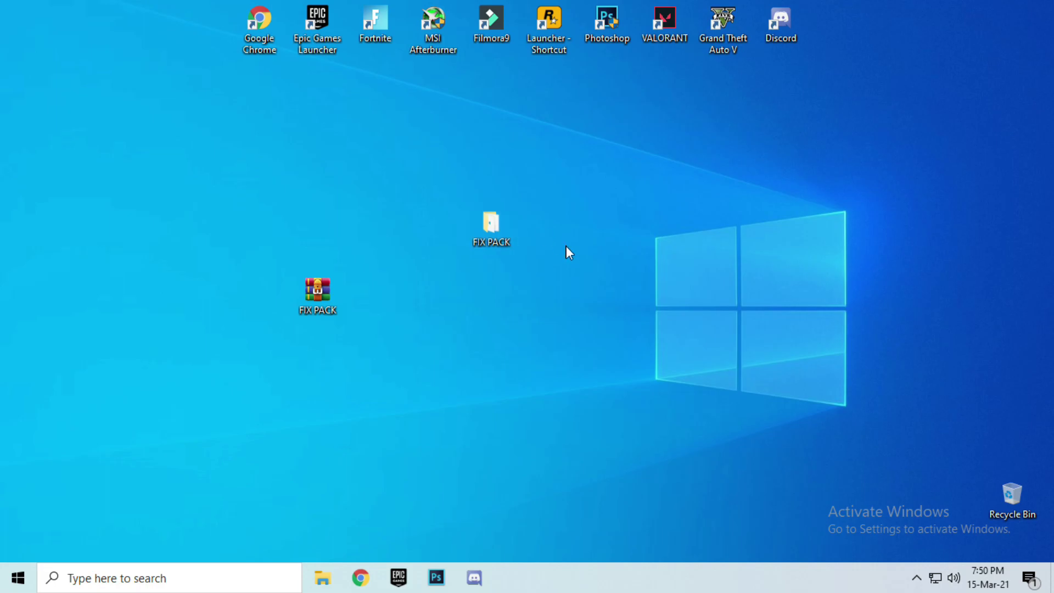
# Step: Open FIX PACK > fn fix files and copy all 107 files in it
pyautogui.doubleClick(511, 229)
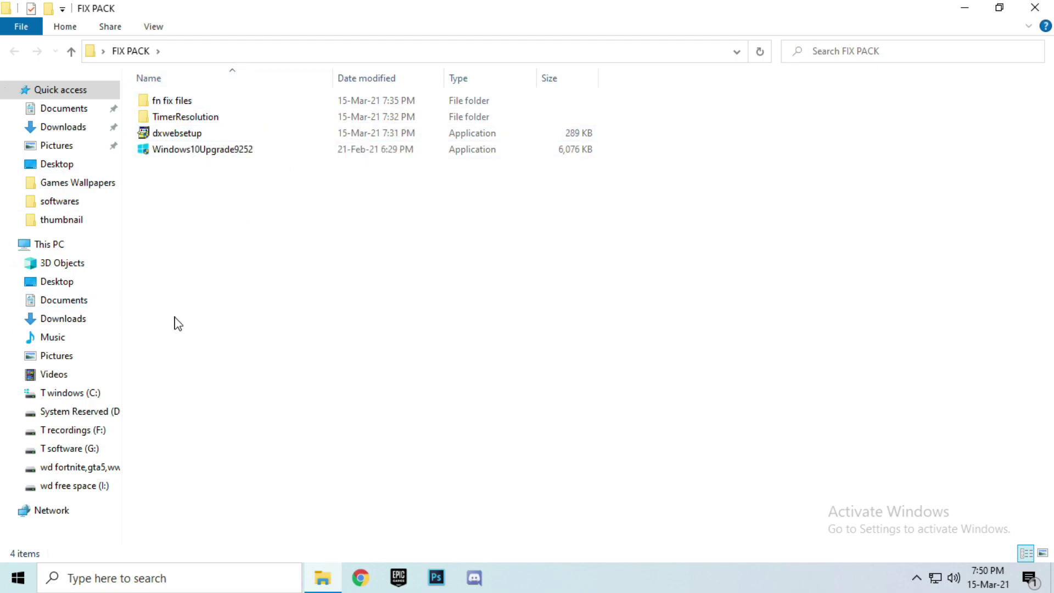
pyautogui.doubleClick(172, 101)
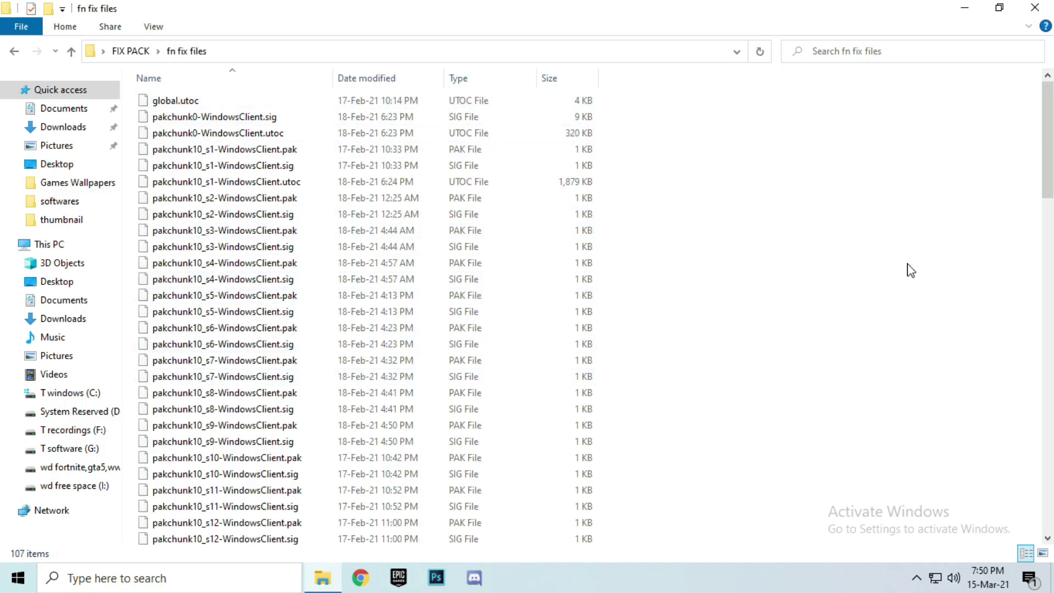
pyautogui.moveTo(1048, 155); pyautogui.dragTo(1053, 241)
pyautogui.scroll(7, 1053, 242)
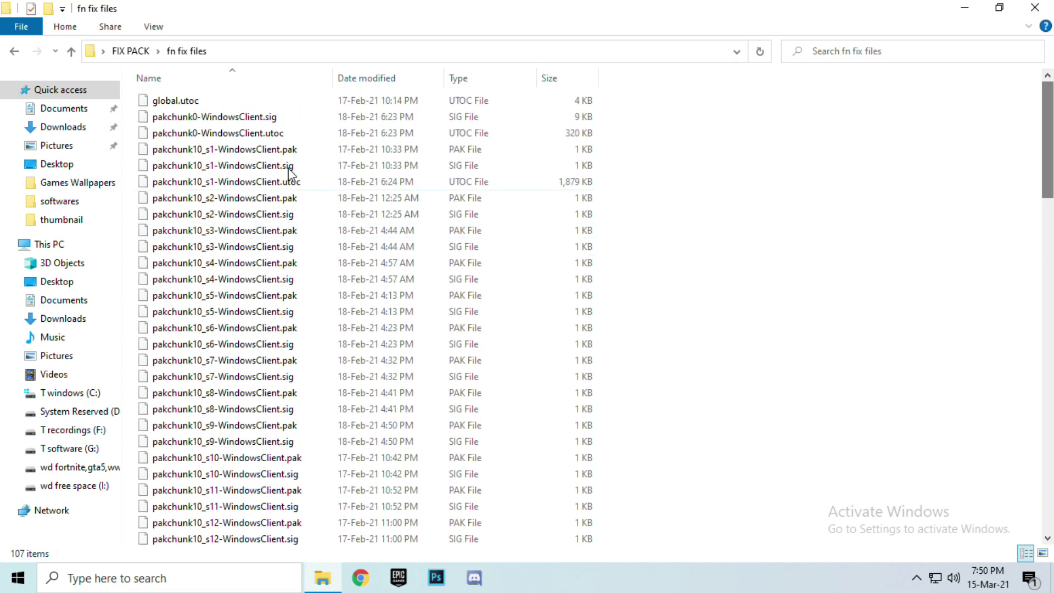
pyautogui.click(281, 266)
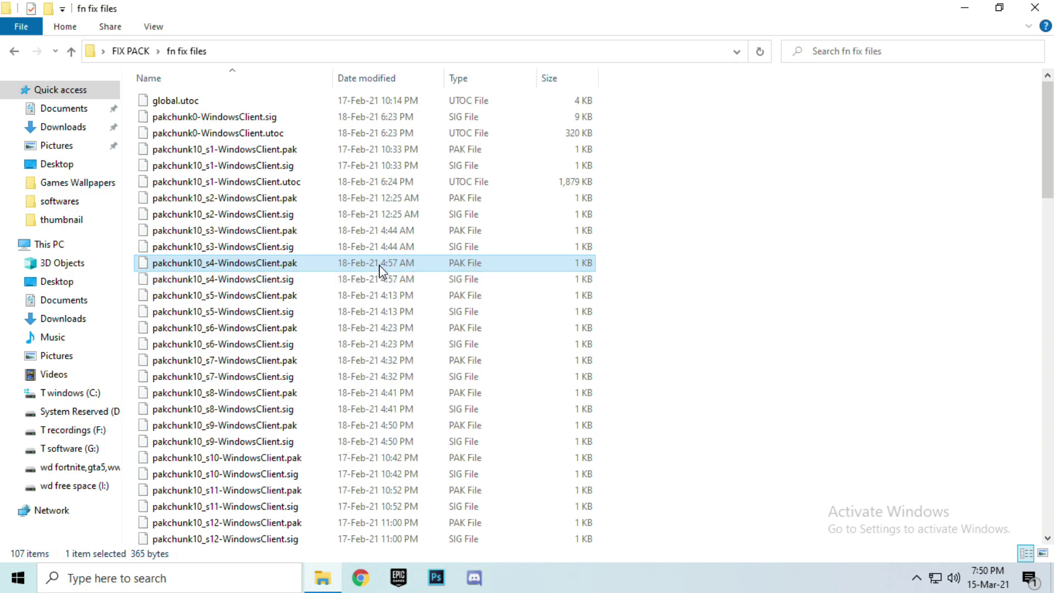
pyautogui.hotkey('ctrl', 'a')
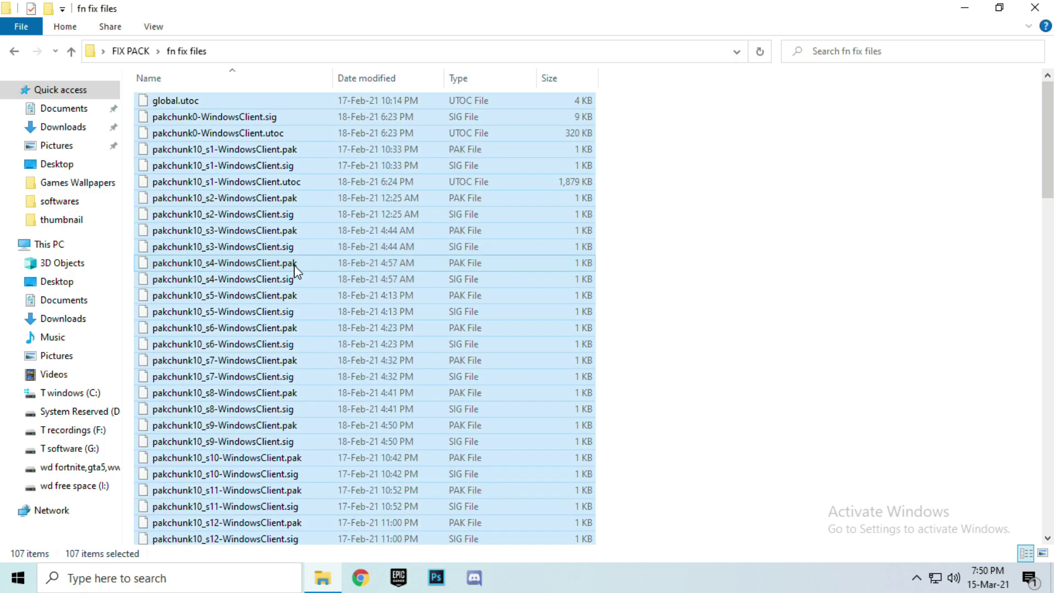
pyautogui.rightClick(268, 269)
pyautogui.click(305, 442)
# Step: In a new Explorer window, navigate to I: > Fortnite > FortniteGame > Content > Paks
pyautogui.click(1039, 7)
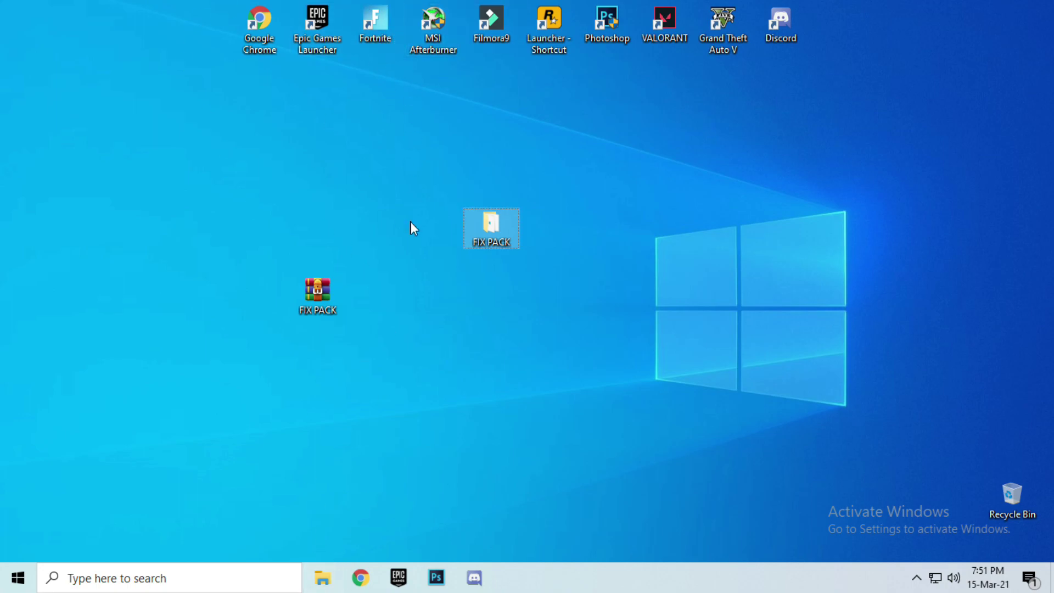
pyautogui.click(322, 577)
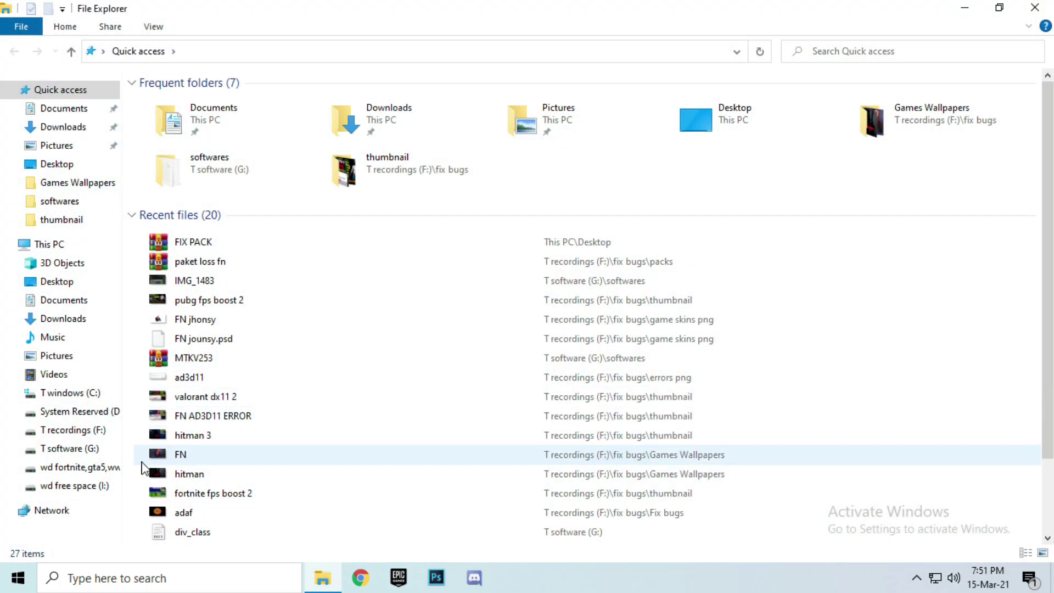
pyautogui.click(103, 487)
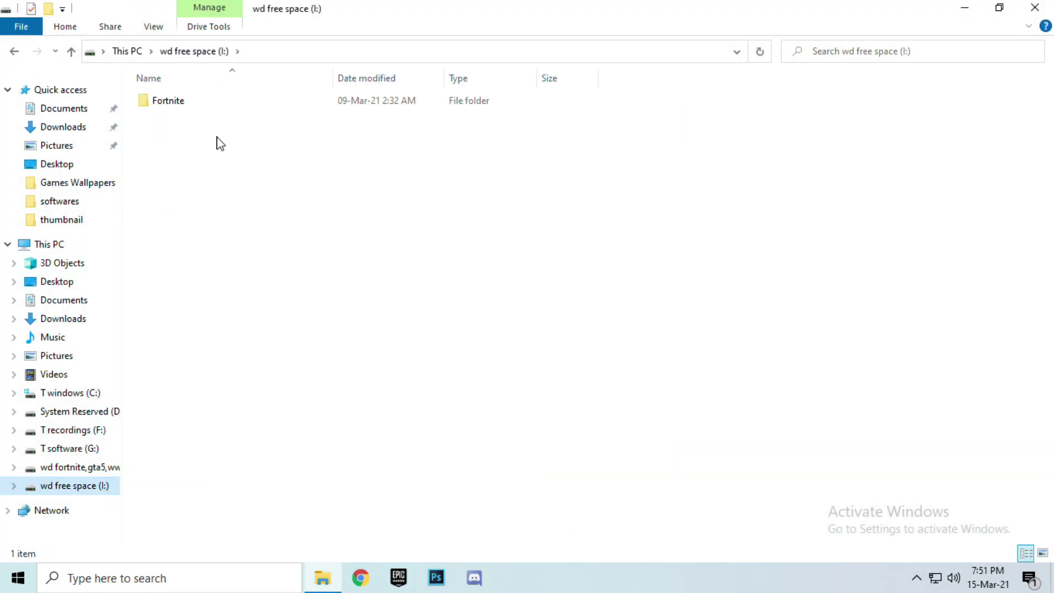
pyautogui.doubleClick(171, 107)
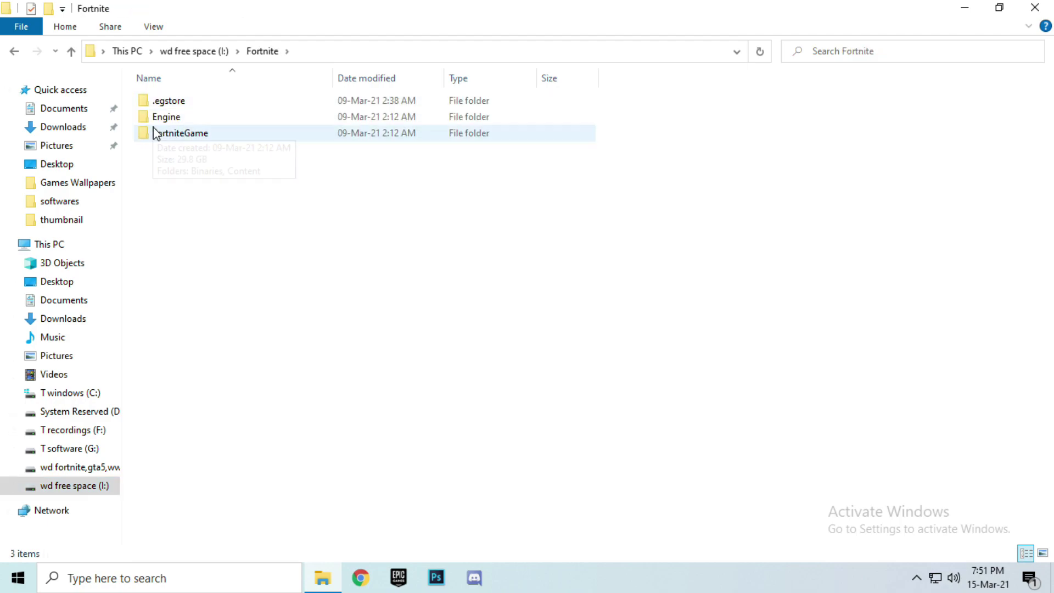
pyautogui.doubleClick(162, 135)
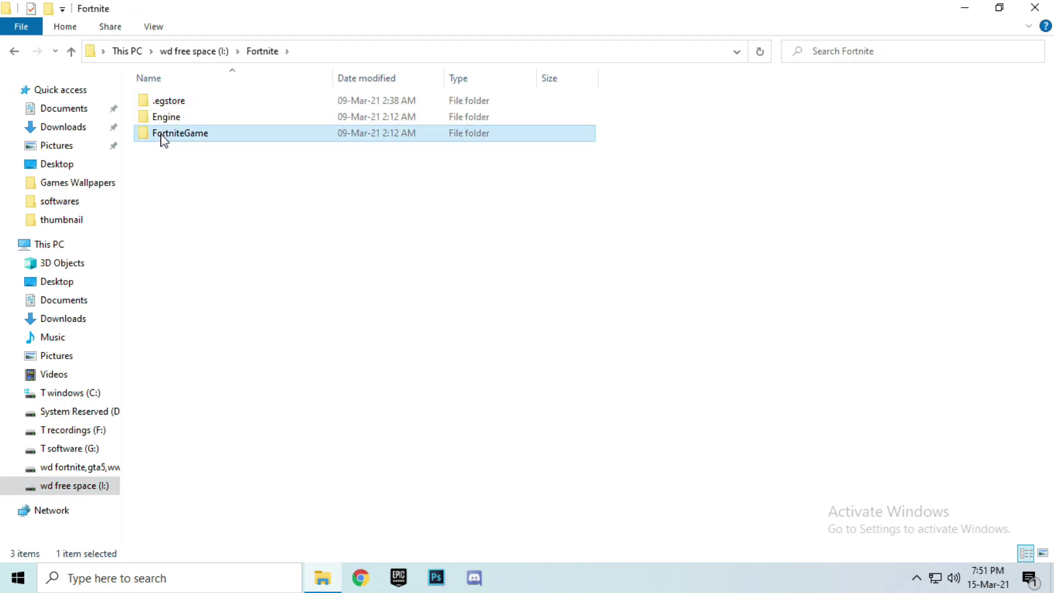
pyautogui.doubleClick(172, 118)
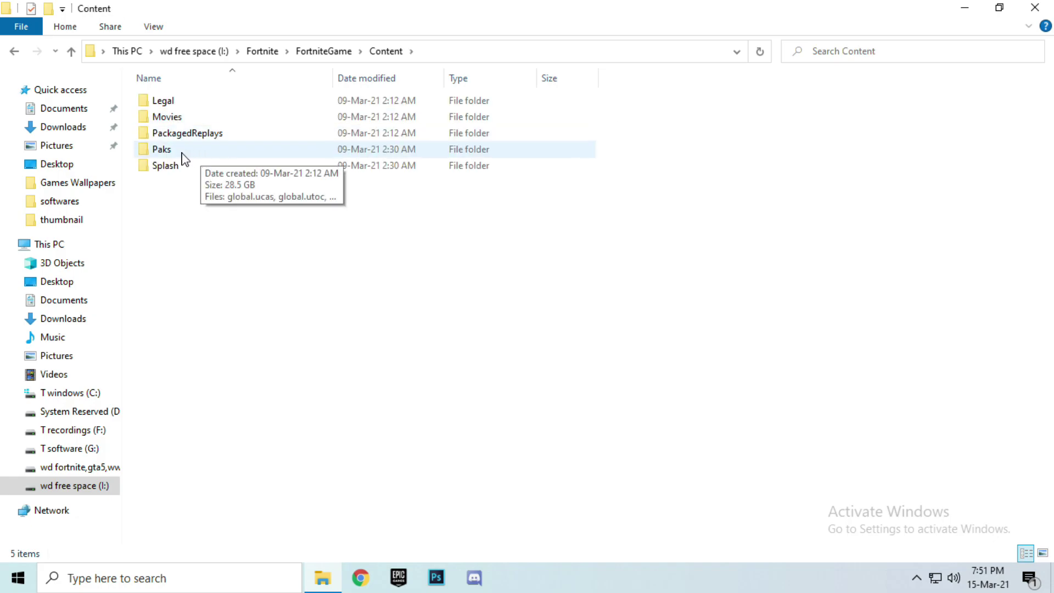
pyautogui.doubleClick(178, 153)
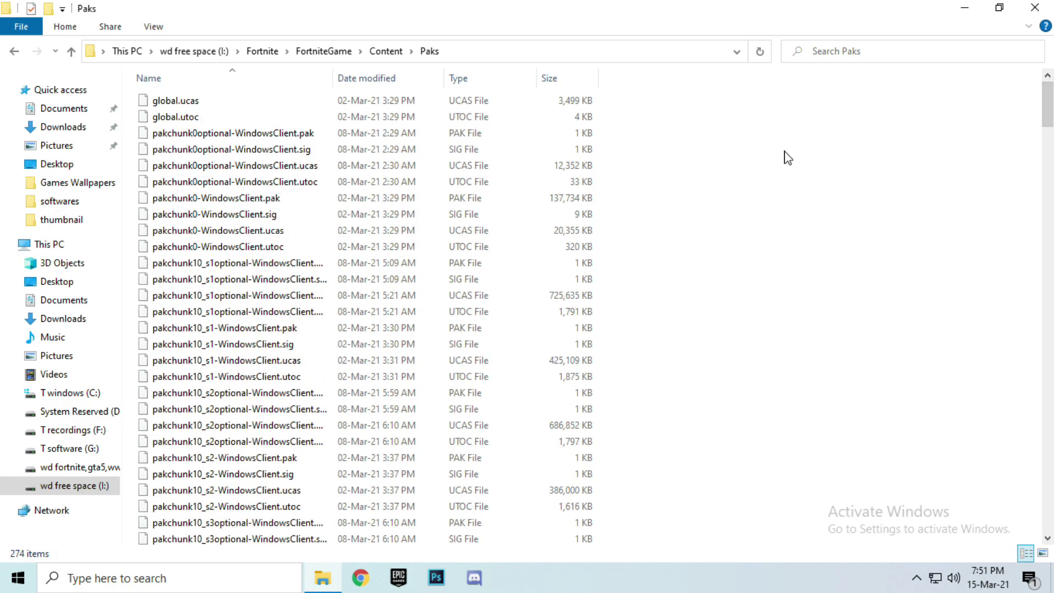
# Step: Paste the fix files into Paks, replacing the files in the destination, then close the window
pyautogui.rightClick(658, 189)
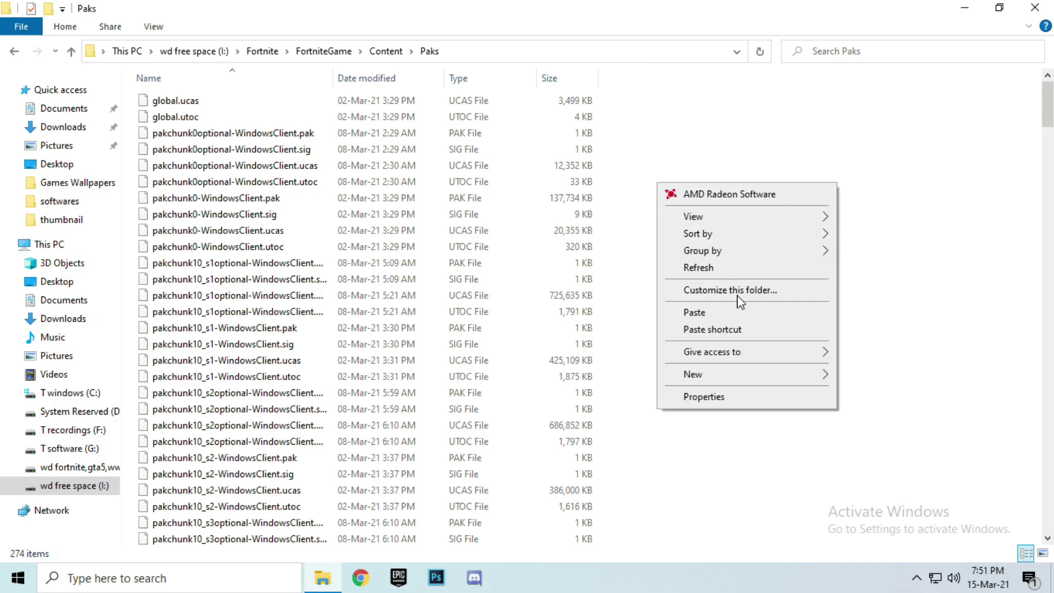
pyautogui.click(741, 315)
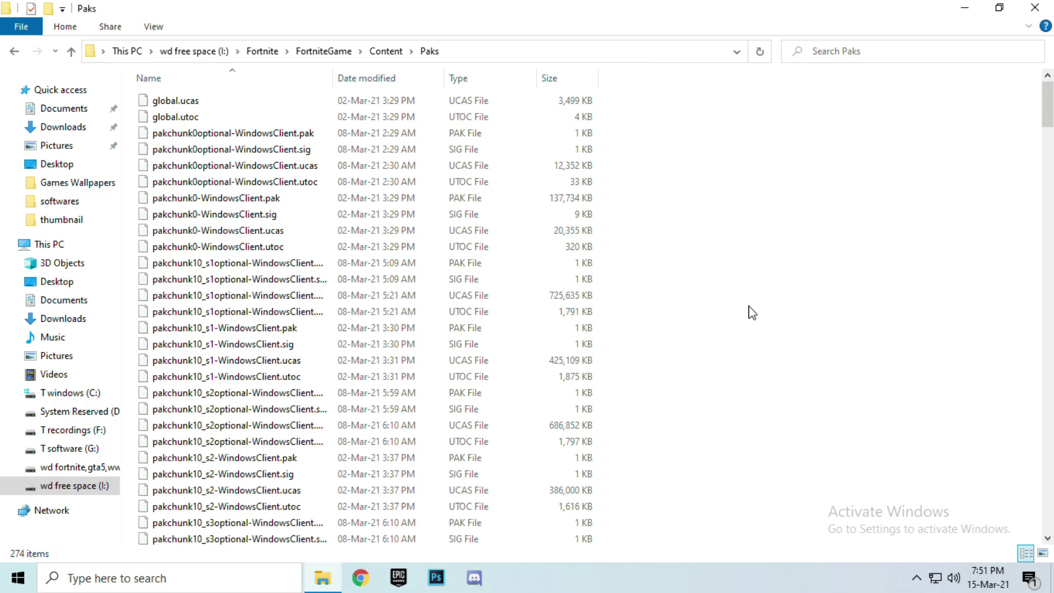
pyautogui.click(470, 170)
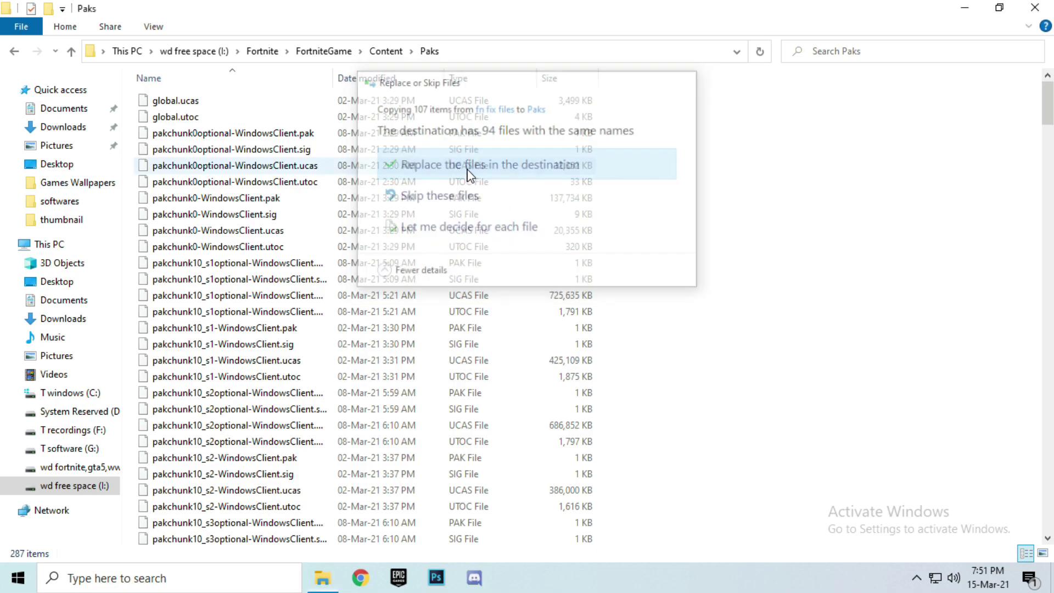
pyautogui.rightClick(758, 234)
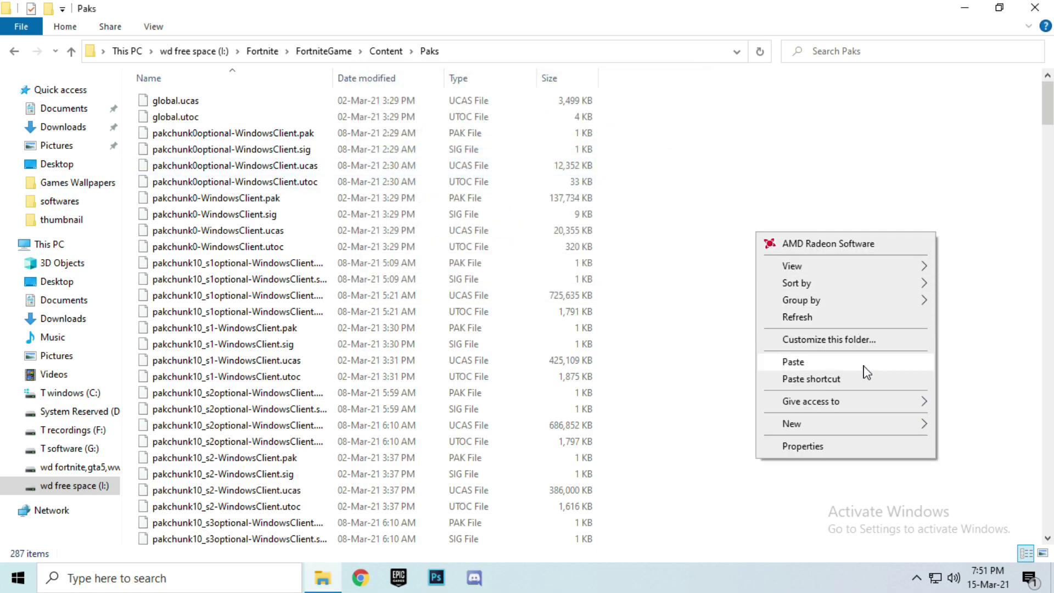
pyautogui.click(794, 363)
pyautogui.click(470, 166)
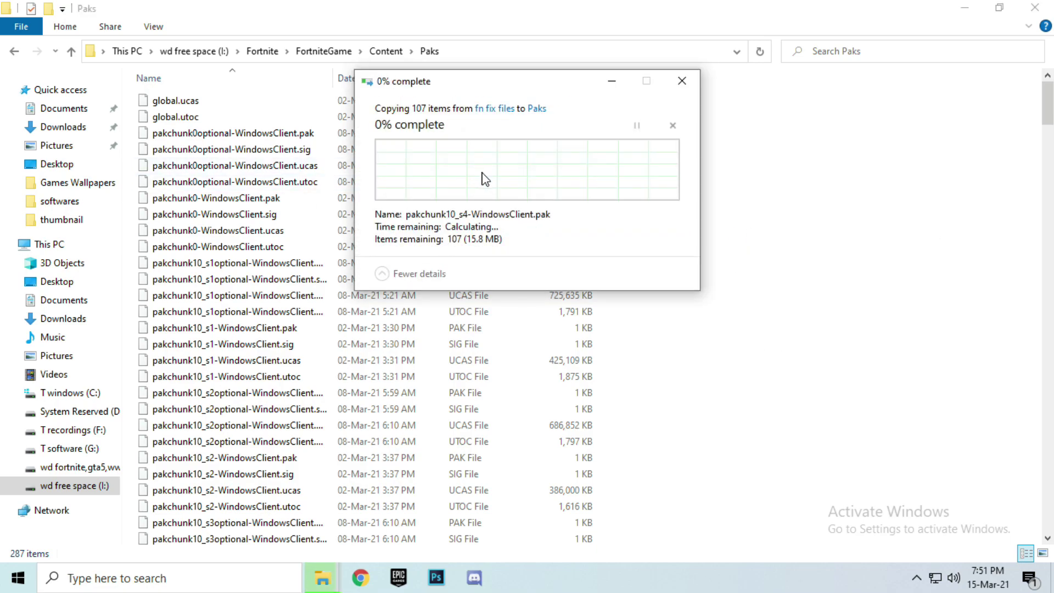
pyautogui.click(687, 365)
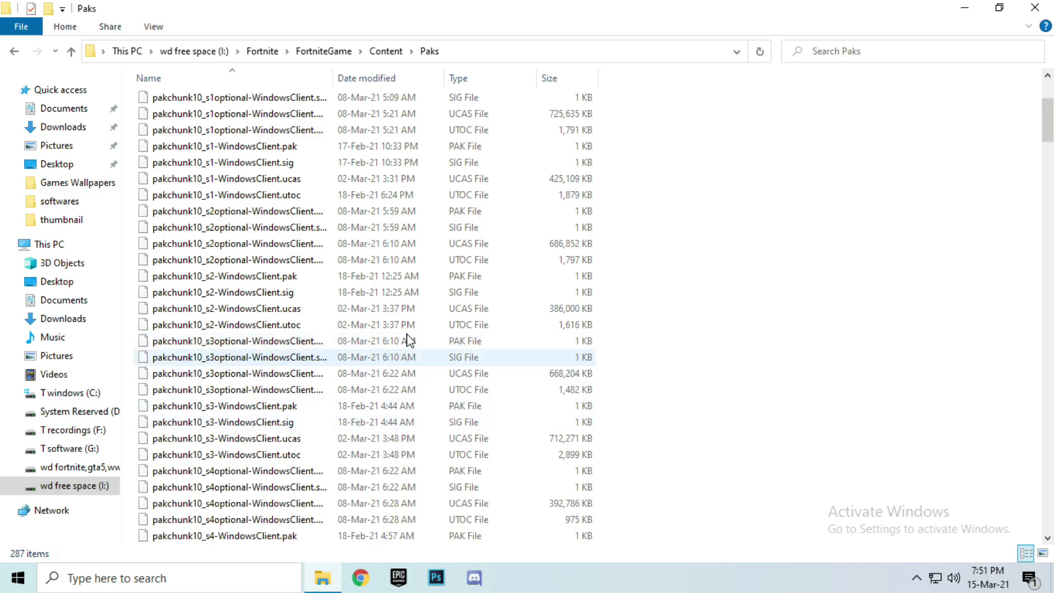
pyautogui.click(1035, 7)
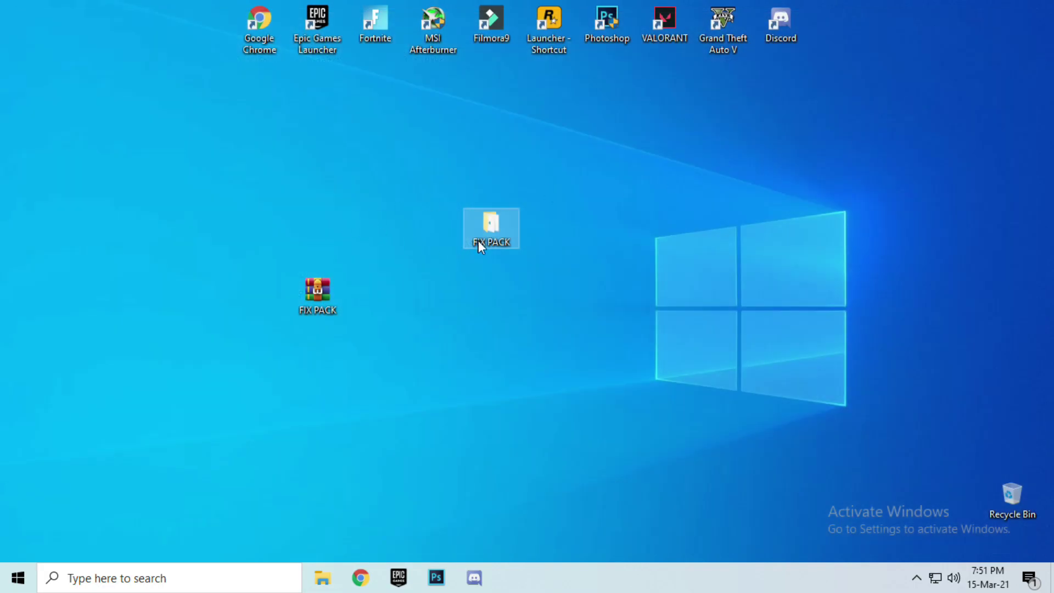
# Step: Run TimerResolution.exe from FIX PACK > TimerResolution, set Maximum (0.499 ms), and minimize it
pyautogui.doubleClick(486, 224)
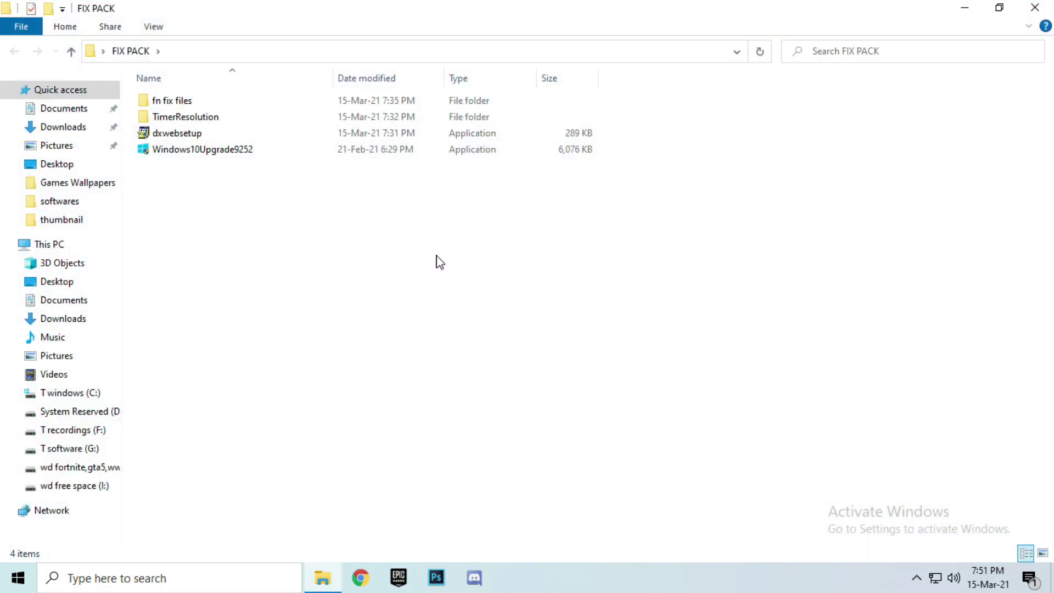
pyautogui.doubleClick(199, 124)
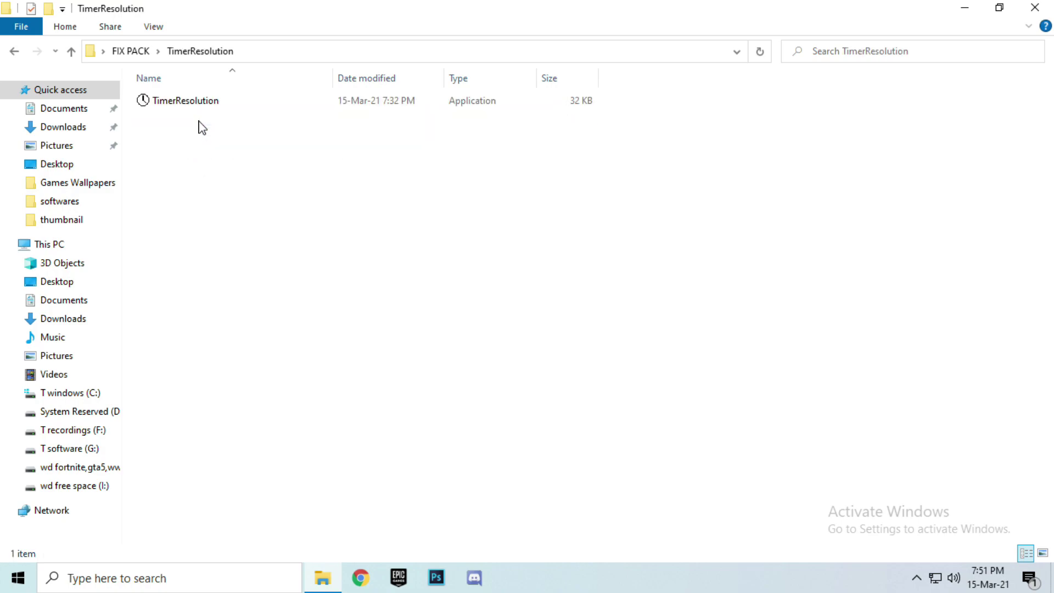
pyautogui.doubleClick(189, 102)
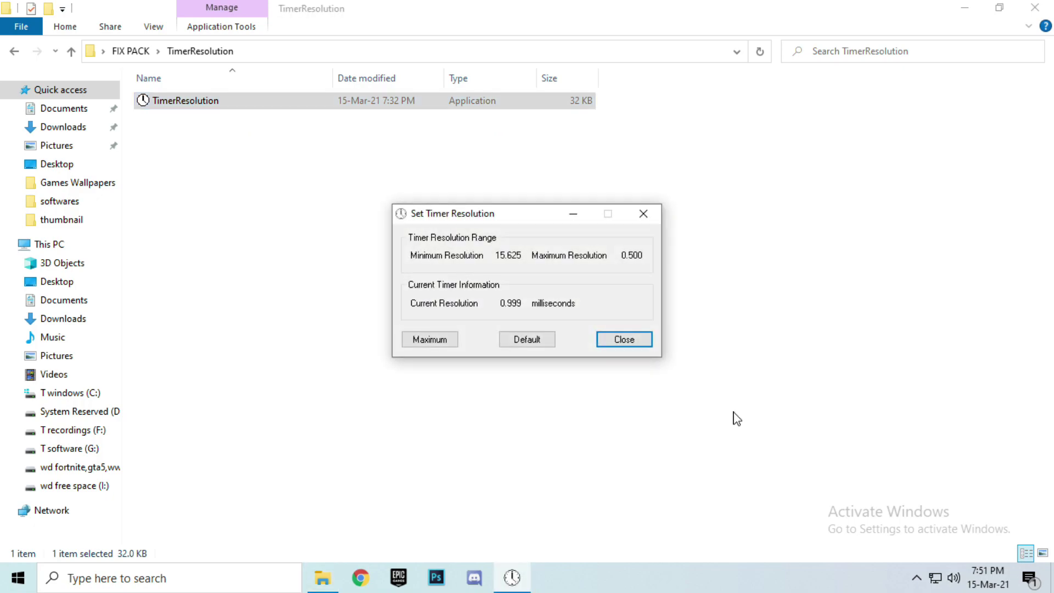
pyautogui.press('Escape')
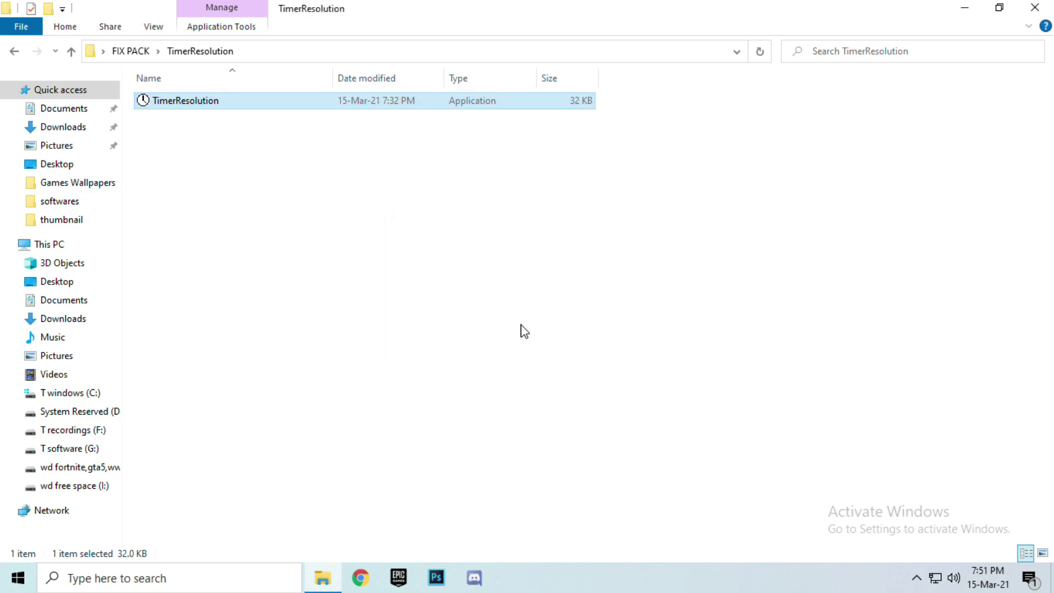
pyautogui.doubleClick(186, 110)
pyautogui.click(433, 339)
pyautogui.click(573, 213)
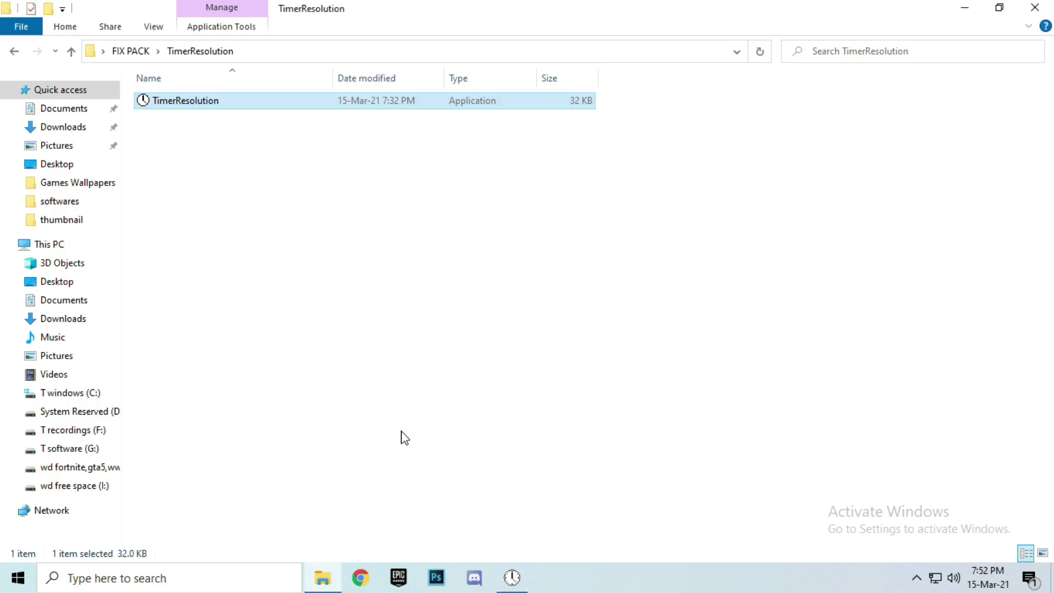
pyautogui.click(12, 52)
pyautogui.click(294, 240)
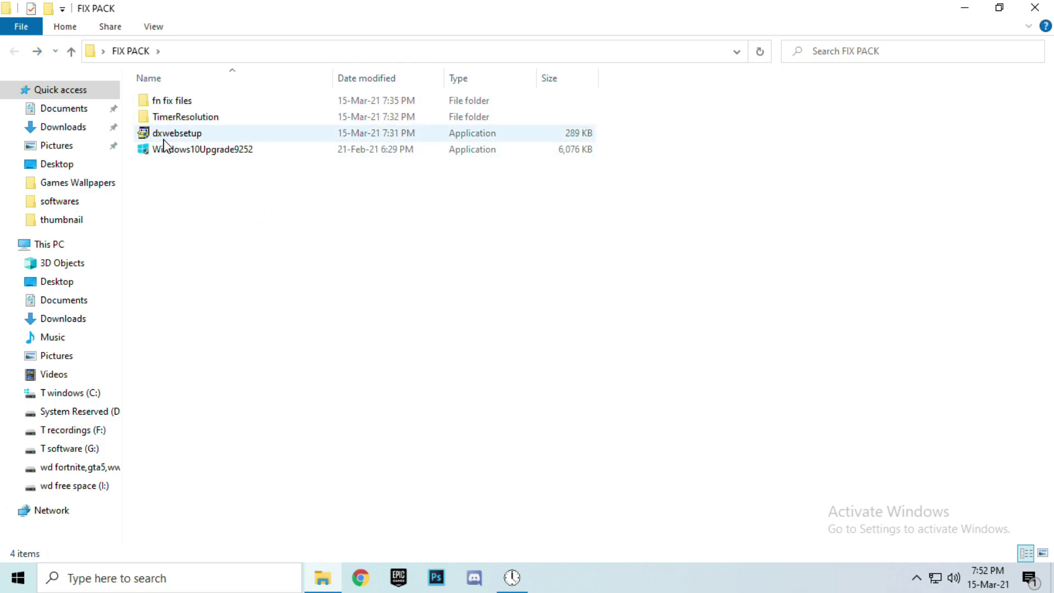
# Step: Launch dxwebsetup, allow it through UAC, and accept the DirectX licence agreement
pyautogui.doubleClick(177, 133)
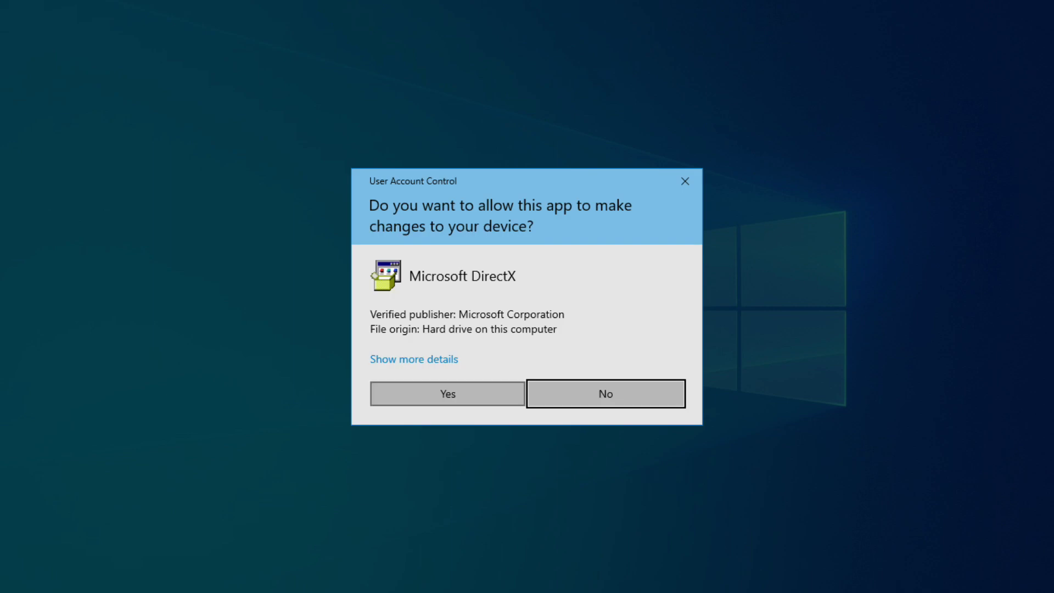
pyautogui.click(428, 400)
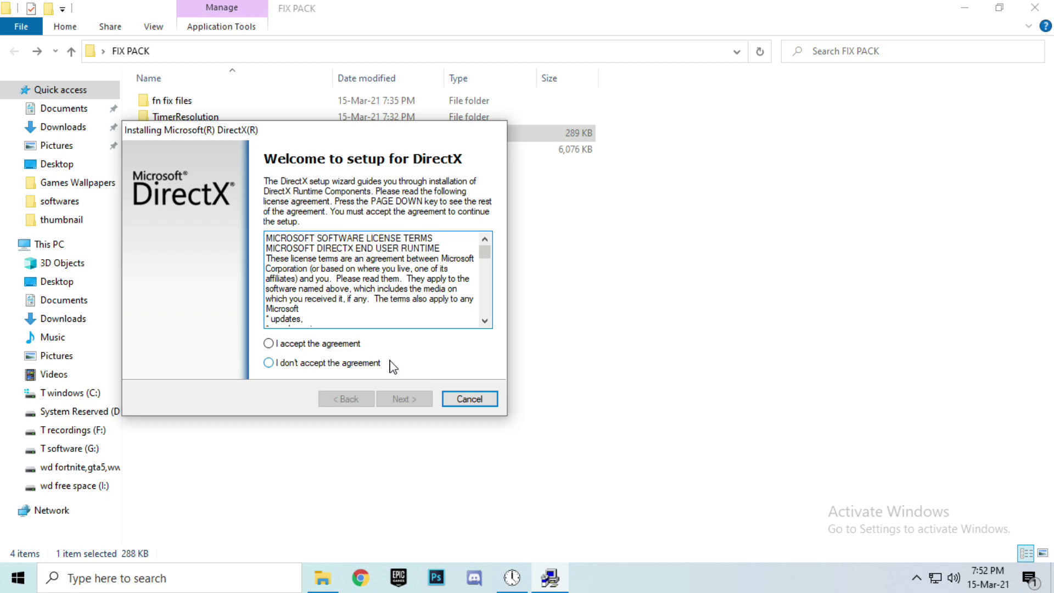
pyautogui.press('Escape')
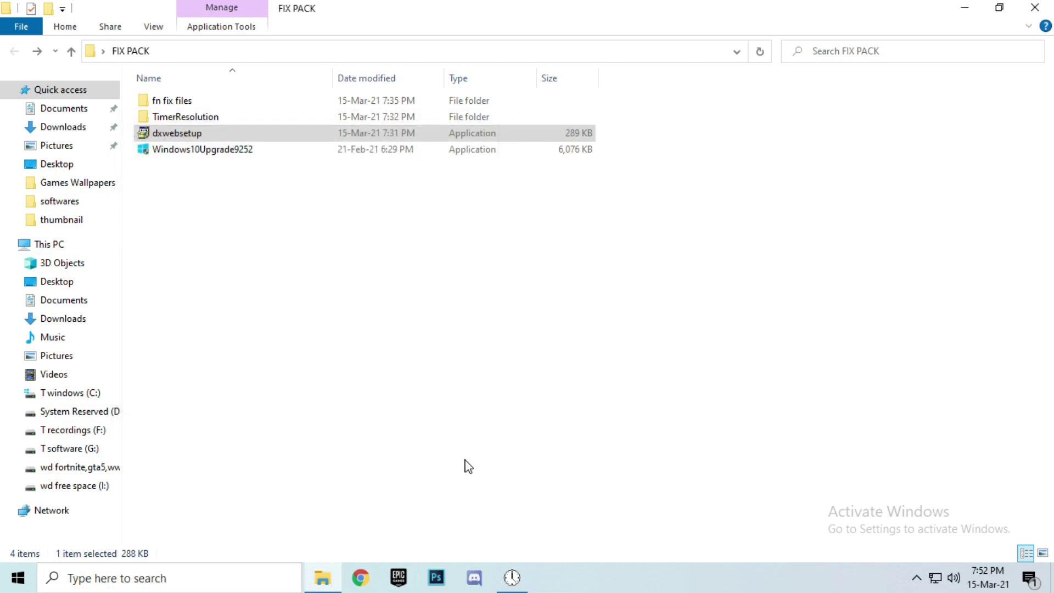
pyautogui.doubleClick(170, 135)
pyautogui.click(423, 401)
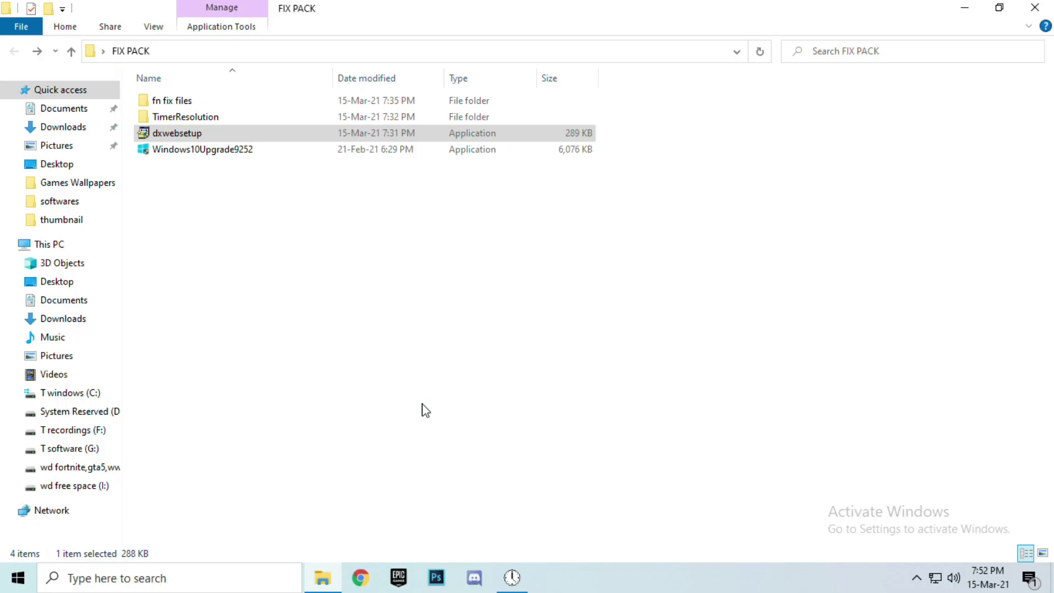
pyautogui.click(168, 243)
pyautogui.click(297, 298)
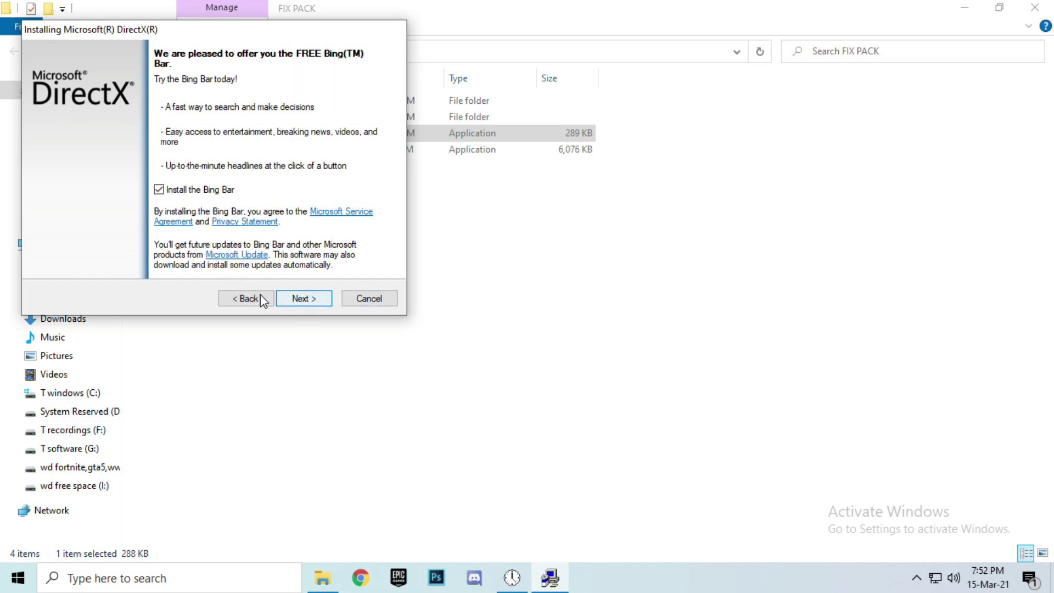
# Step: Opt out of the Bing Bar and start installing the 87.9 MB DirectX runtime components
pyautogui.click(159, 189)
pyautogui.click(300, 298)
pyautogui.moveTo(242, 35); pyautogui.dragTo(504, 131)
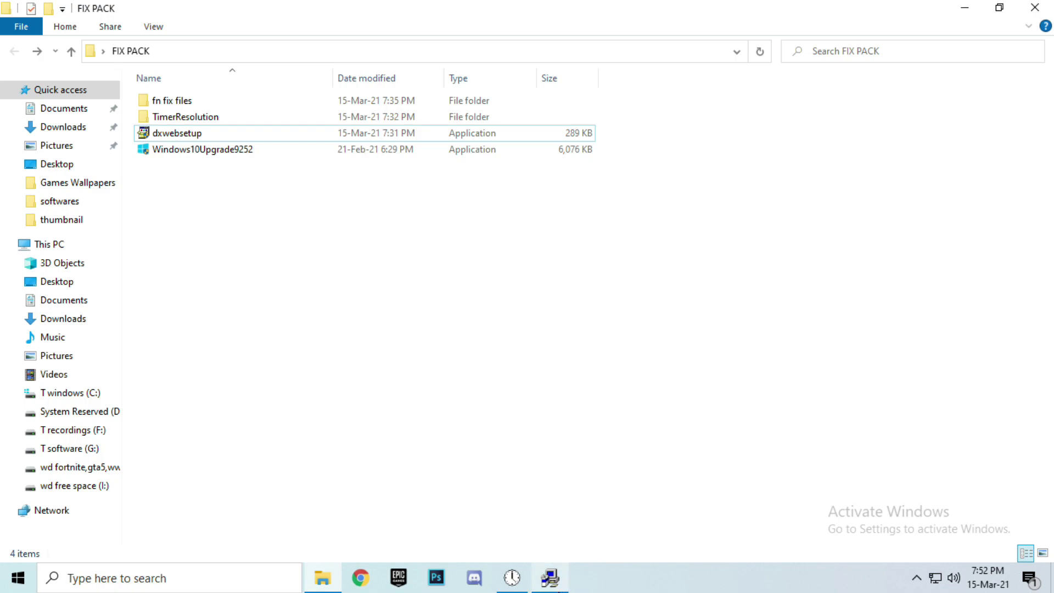
pyautogui.click(550, 578)
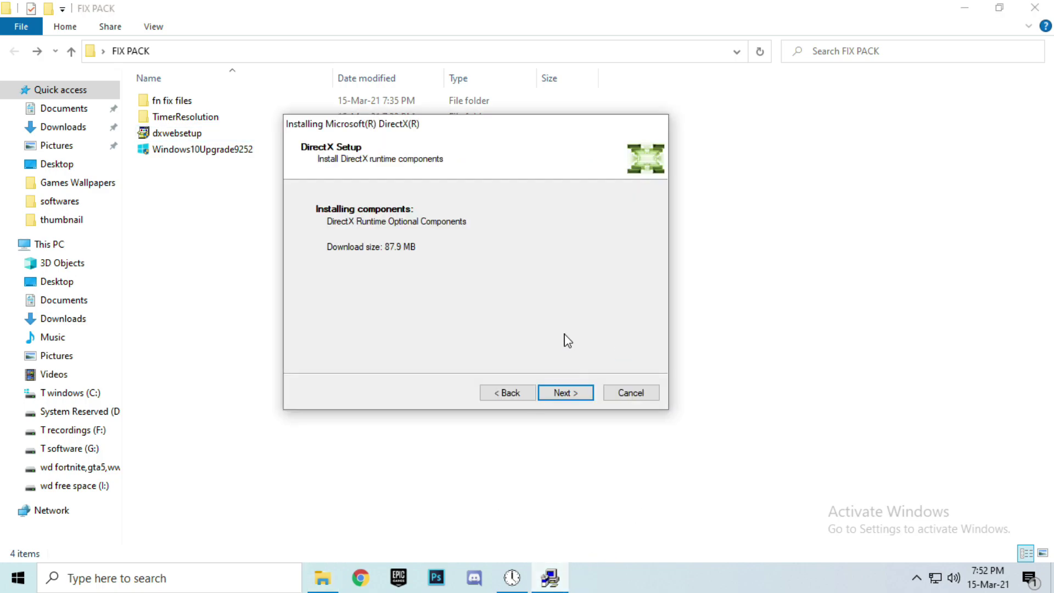
pyautogui.click(585, 393)
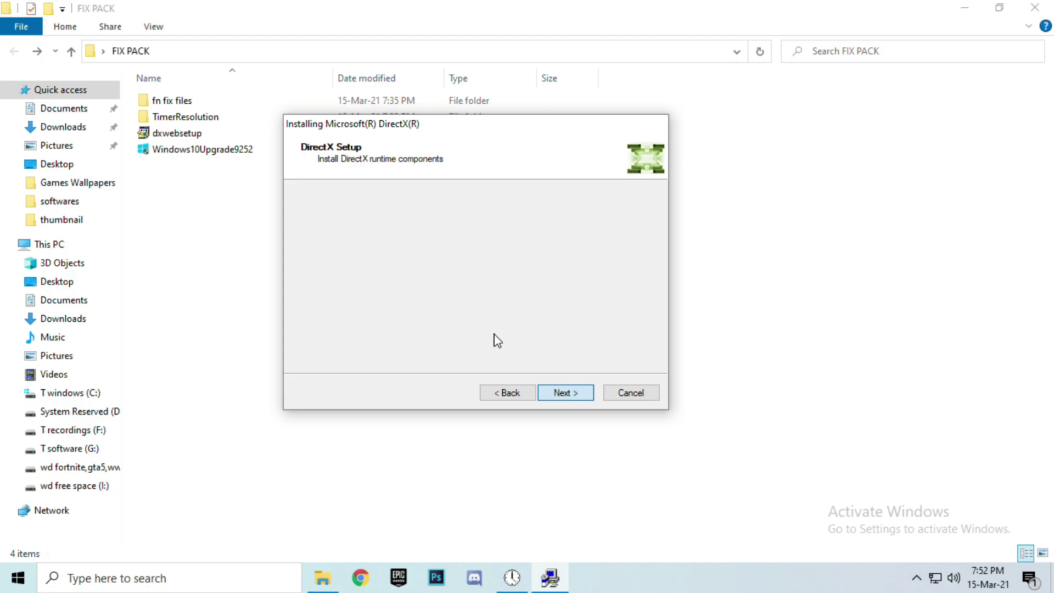
pyautogui.click(565, 393)
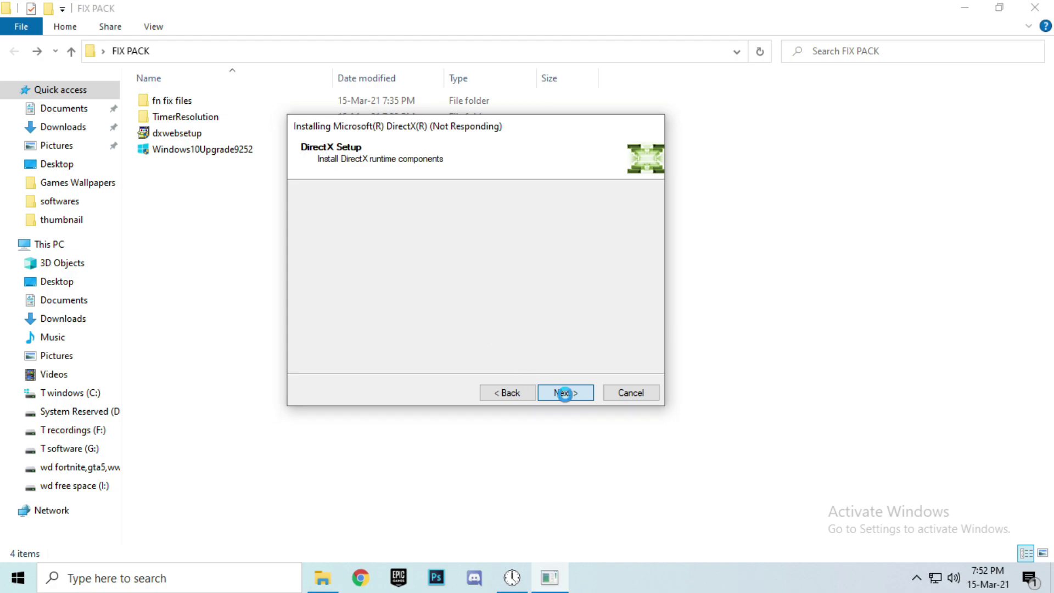